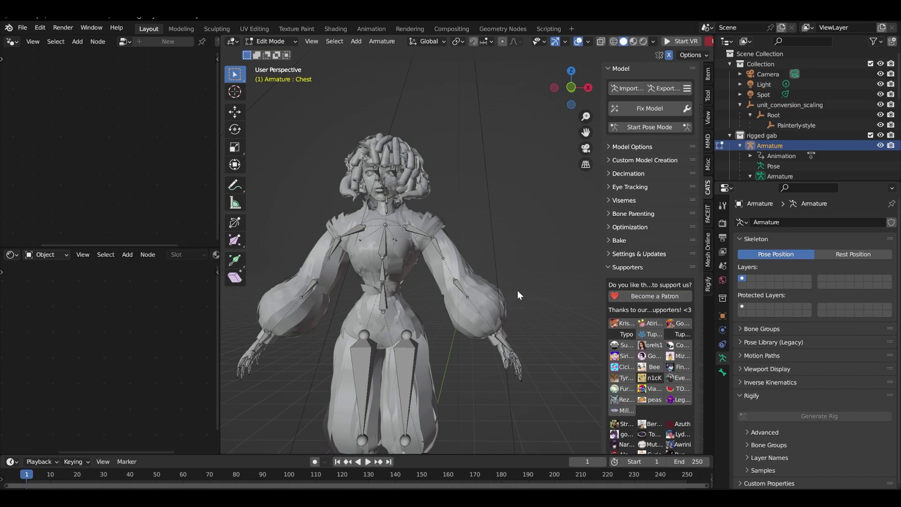
Switch the armature to its posed state and orbit around to inspect the arm bones.
key(Tab)
mouse_move(518, 290)
middle_down()
mouse_move(506, 311)
mouse_move(520, 269)
mouse_move(473, 306)
middle_up()
scroll(515, 276, up, 5)
mouse_move(523, 260)
middle_down()
mouse_move(511, 297)
mouse_move(493, 264)
mouse_move(496, 241)
mouse_move(495, 285)
mouse_move(494, 261)
mouse_move(467, 311)
mouse_move(510, 239)
mouse_move(489, 239)
mouse_move(439, 290)
mouse_move(515, 272)
mouse_move(452, 296)
mouse_move(484, 328)
mouse_move(534, 272)
mouse_move(464, 294)
middle_up()
scroll(515, 273, up, 3)
mouse_move(392, 295)
middle_down()
mouse_move(625, 277)
mouse_move(562, 189)
mouse_move(555, 238)
mouse_move(365, 313)
mouse_move(480, 277)
middle_up()
scroll(480, 278, down, 2)
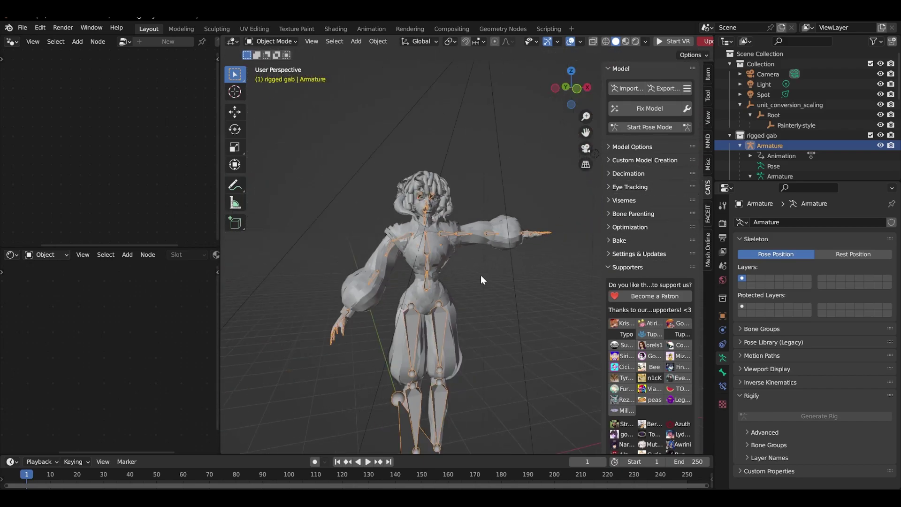
Compare the armature's rest pose from the front, then select the Left-arm mesh.
key(Tab)
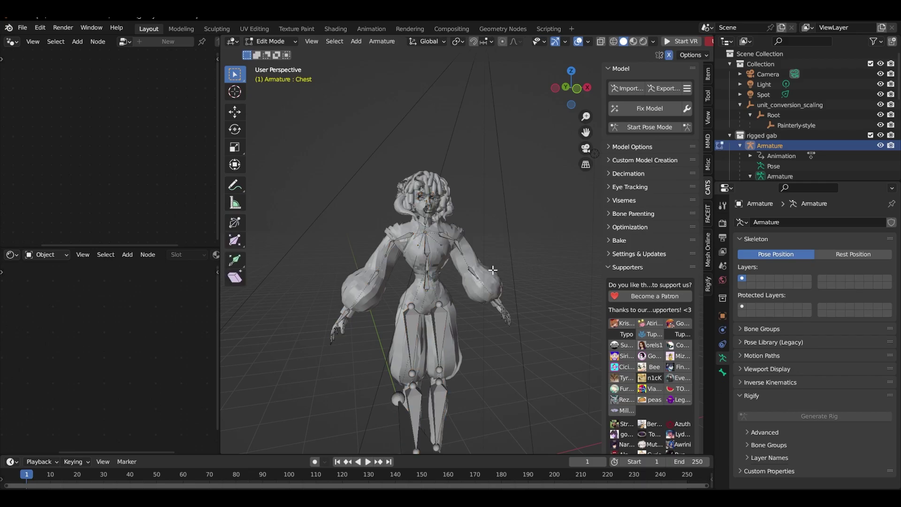
middle_drag(487, 272, 474, 289)
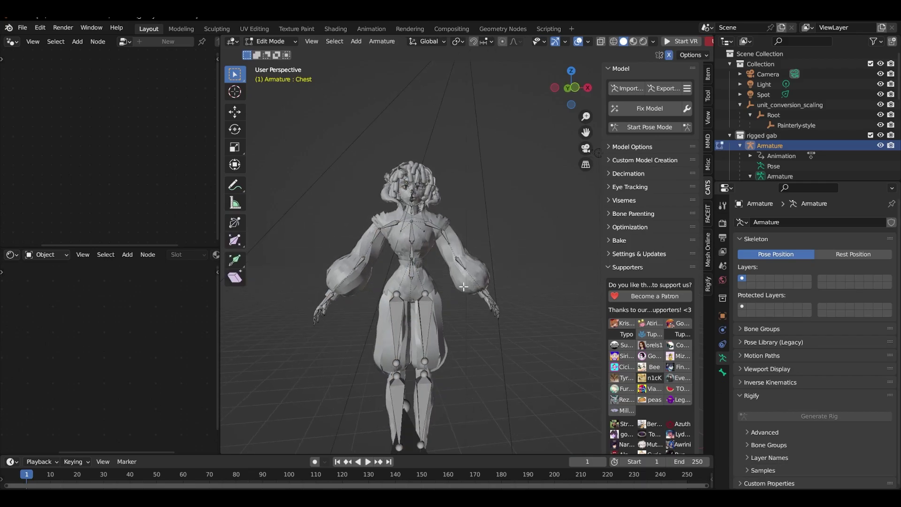
middle_drag(488, 260, 474, 264)
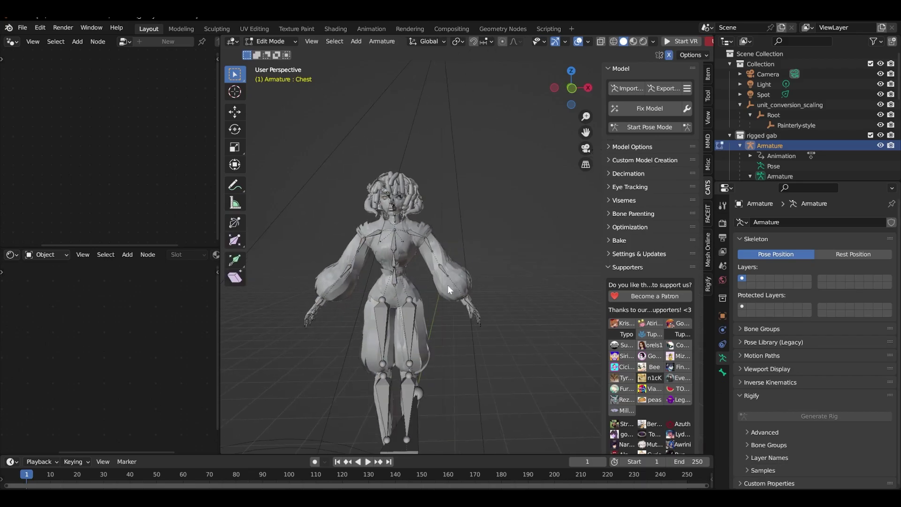
key(Tab)
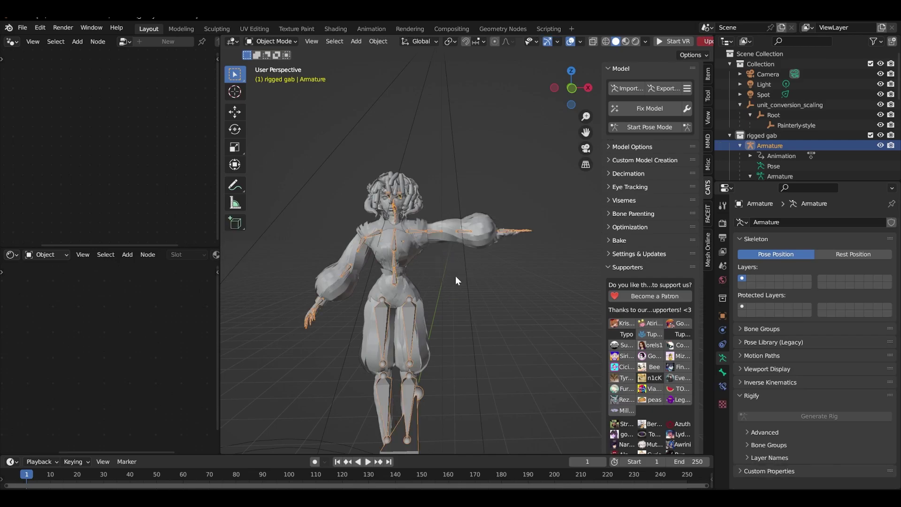
click(476, 228)
Compare the Left-arm mesh in rest and posed states while orbiting.
key(Tab)
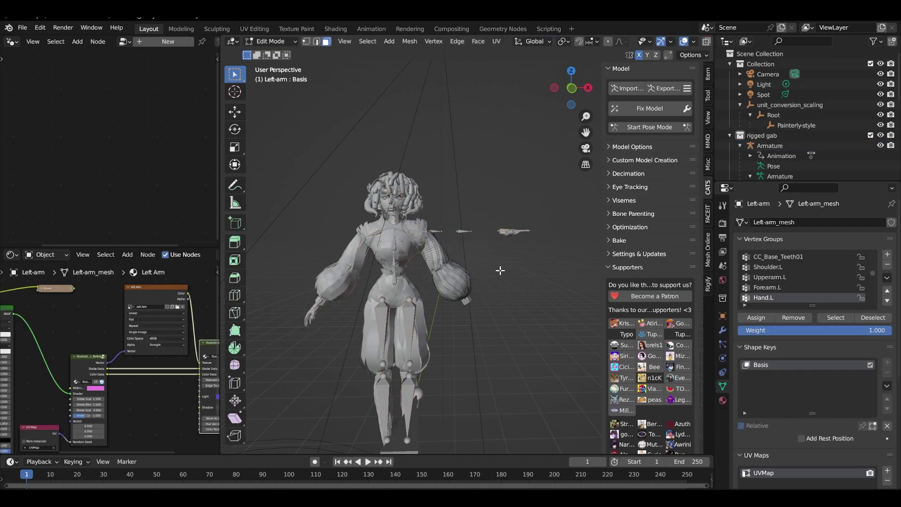
scroll(523, 254, up, 2)
scroll(525, 275, up, 1)
mouse_move(525, 275)
middle_down()
mouse_move(489, 275)
mouse_move(557, 257)
mouse_move(489, 276)
mouse_move(534, 261)
middle_up()
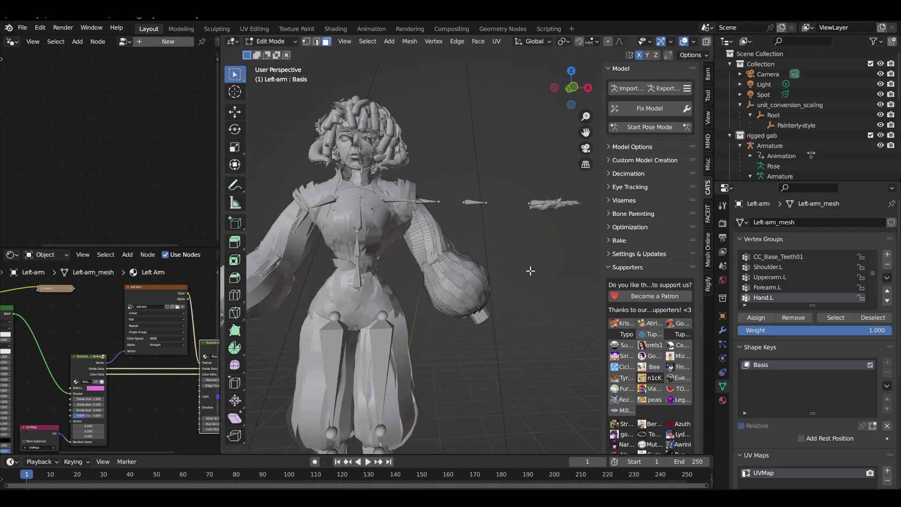
key(Tab)
Select the Left-hand mesh and compare its rest and posed states.
click(542, 204)
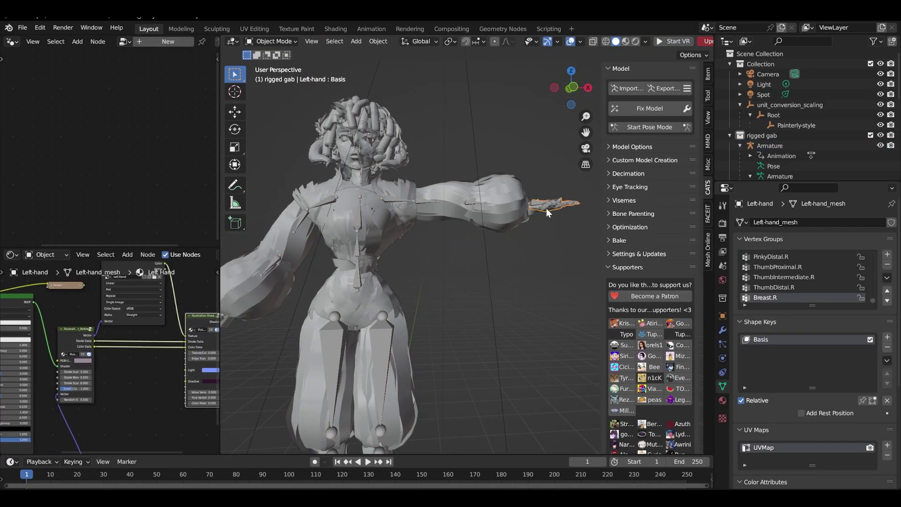
key(Tab)
mouse_move(526, 317)
middle_down()
mouse_move(475, 318)
mouse_move(528, 274)
mouse_move(577, 312)
mouse_move(514, 327)
mouse_move(510, 295)
mouse_move(514, 302)
middle_up()
key(Tab)
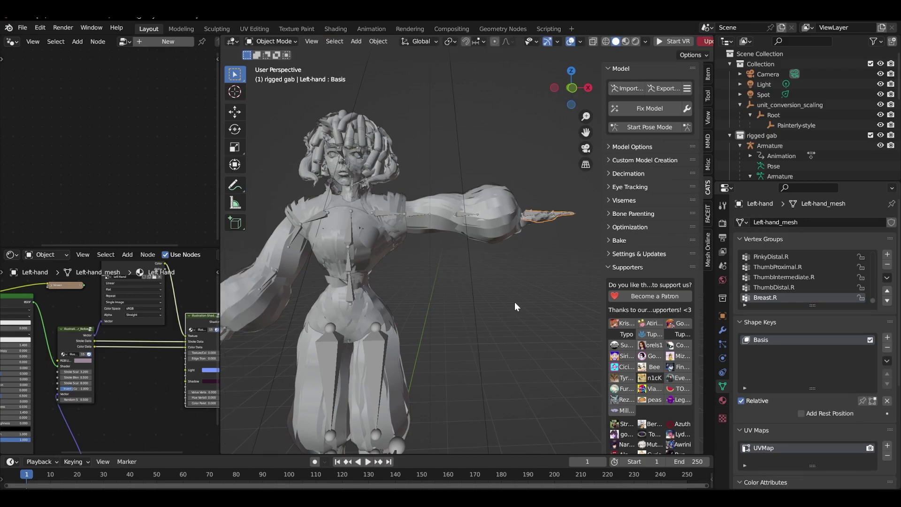
key(Tab)
key(Tab)
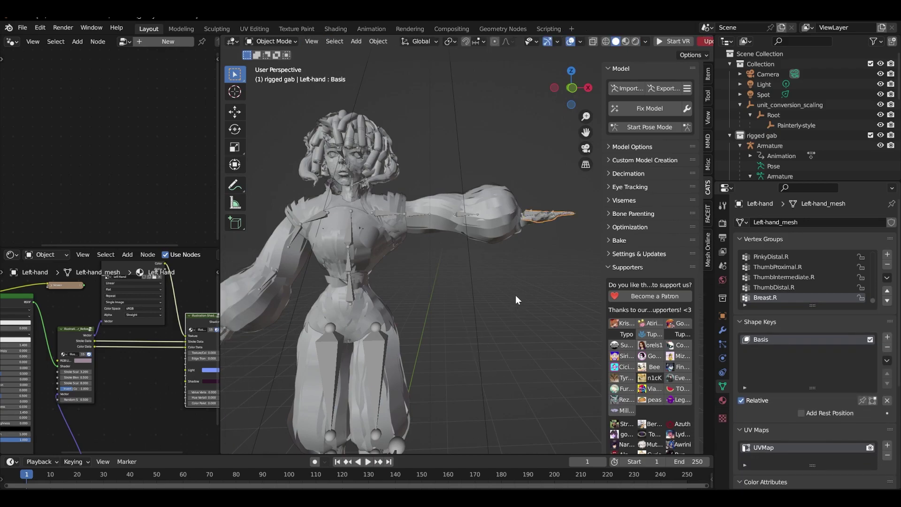
middle_drag(515, 295, 546, 283)
Select the Right-arm mesh and compare its posed and rest states.
click(312, 240)
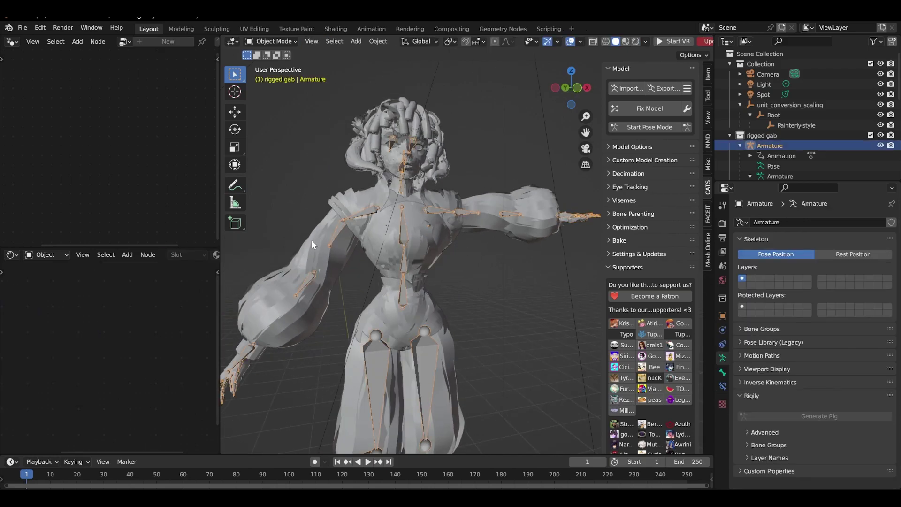
key(Tab)
key(Tab)
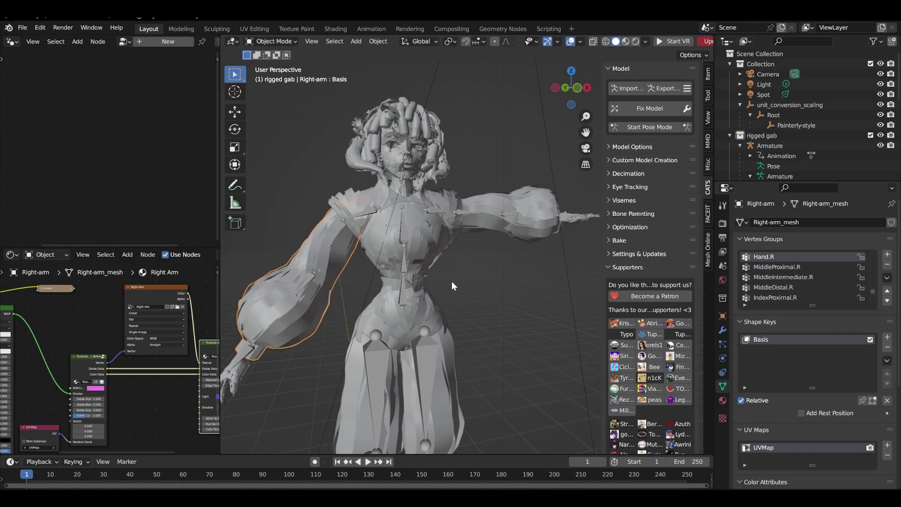
key(Tab)
key(Tab)
key(Tab)
key(Tab)
Check the Left-arm and Yellow-top3 meshes, then edit the armature bones from the front.
click(516, 201)
key(Tab)
key(Tab)
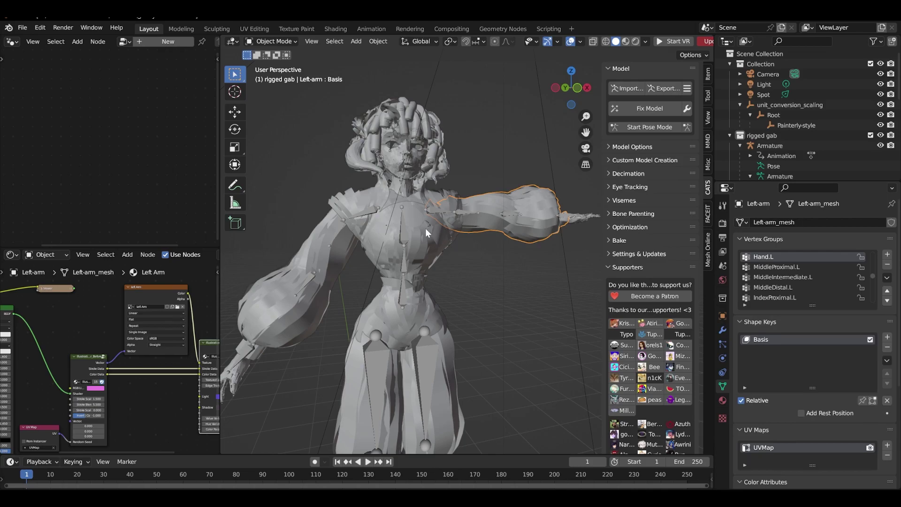
click(436, 229)
key(Tab)
key(Tab)
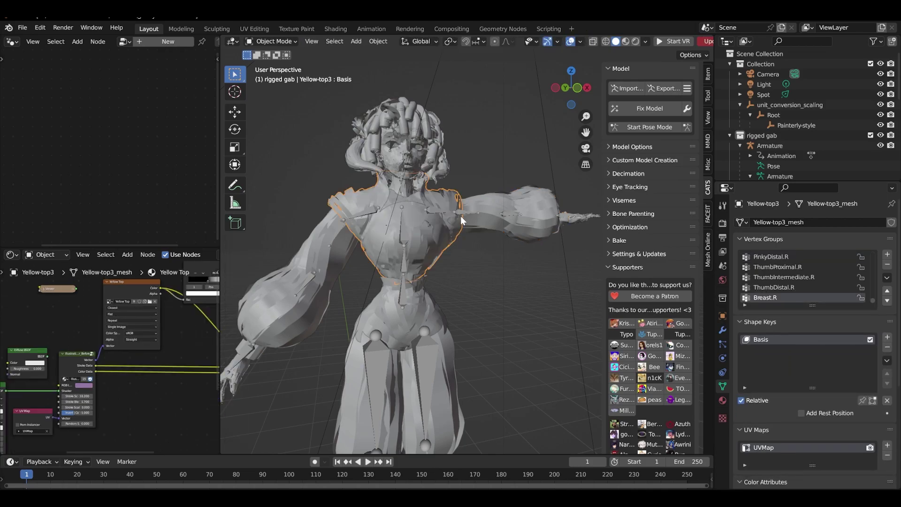
click(462, 213)
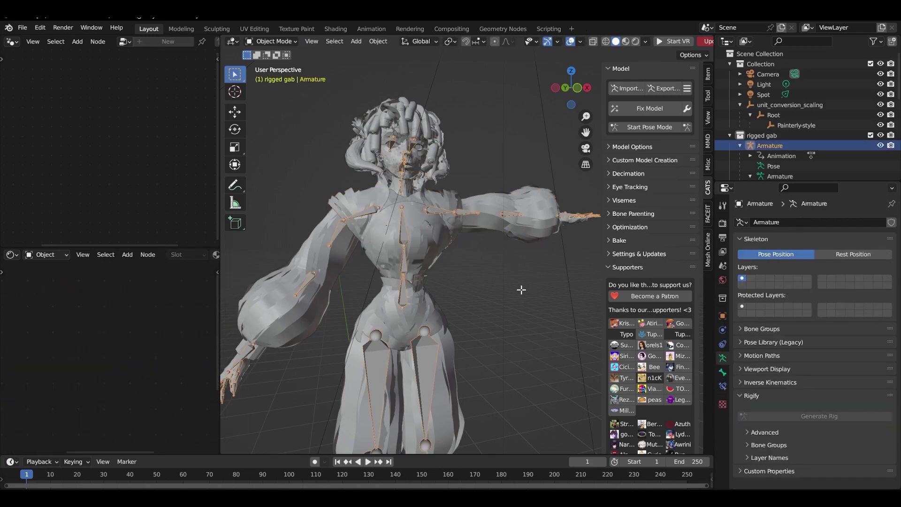
key(Tab)
middle_drag(475, 312, 504, 312)
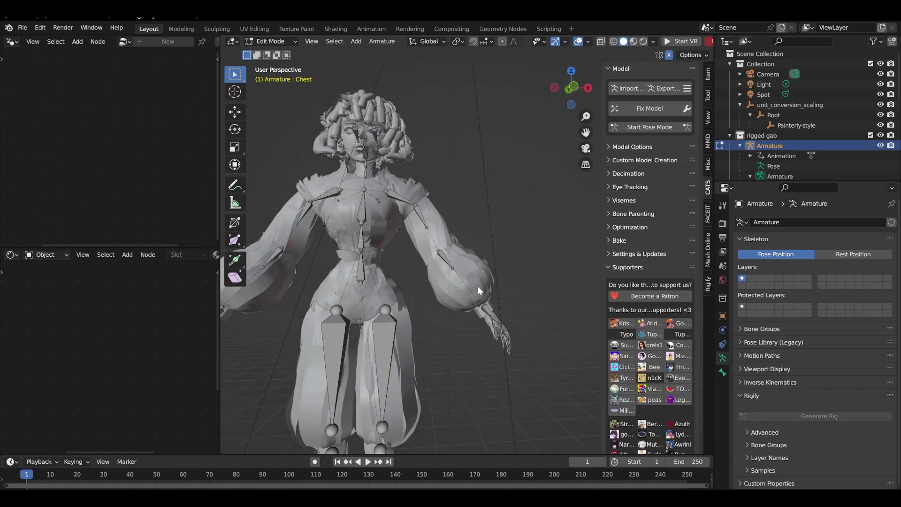
Leave armature editing, orbit closer, and drag a radial Calf.L gradient across the left calf.
key(Tab)
mouse_move(447, 273)
middle_down()
mouse_move(395, 341)
mouse_move(568, 291)
mouse_move(522, 259)
mouse_move(522, 282)
mouse_move(475, 291)
mouse_move(501, 258)
mouse_move(490, 274)
mouse_move(491, 262)
mouse_move(473, 267)
mouse_move(529, 264)
middle_up()
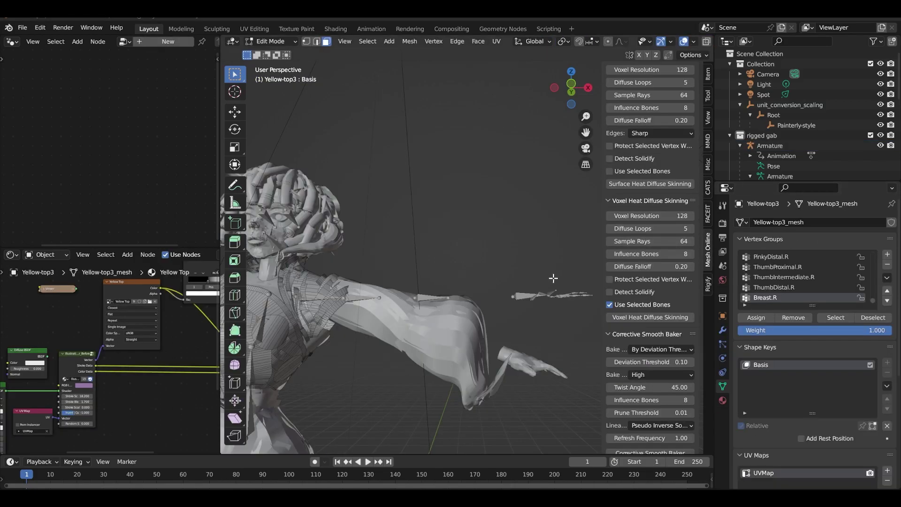
mouse_move(554, 278)
middle_down()
mouse_move(573, 306)
mouse_move(596, 262)
mouse_move(540, 302)
middle_up()
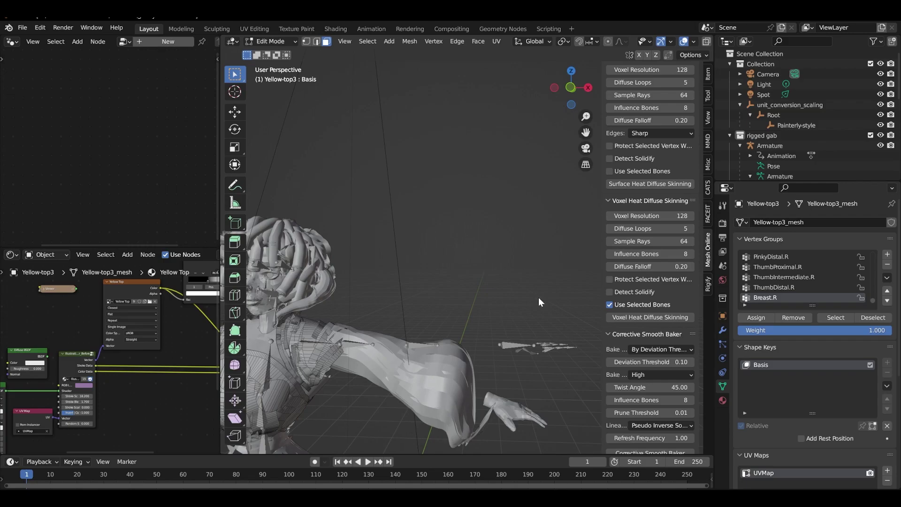
drag(501, 195, 500, 199)
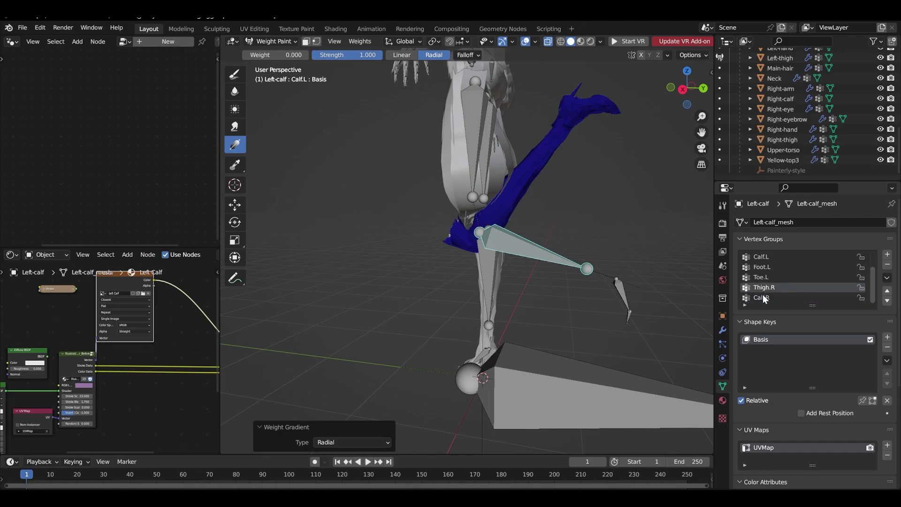
Show the Calf.L weights, draw a gradient along the lower leg, then undo it.
click(767, 260)
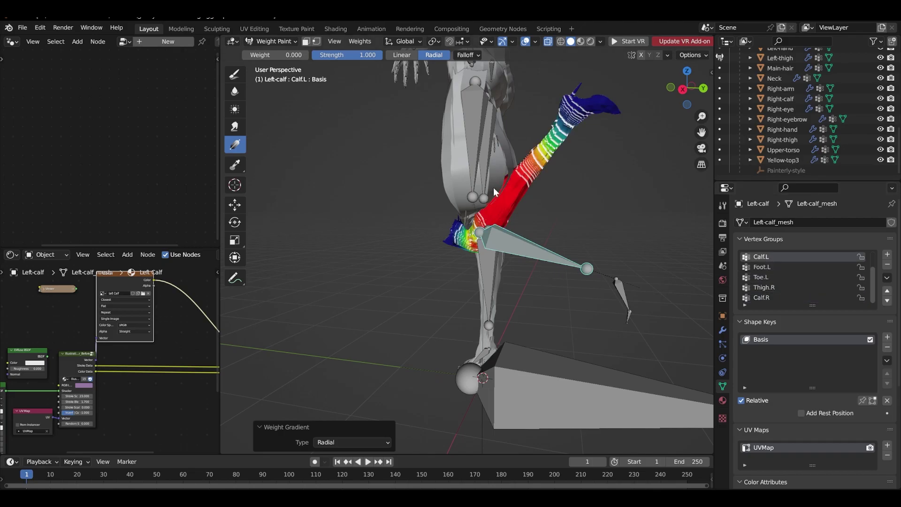
drag(524, 175, 692, 129)
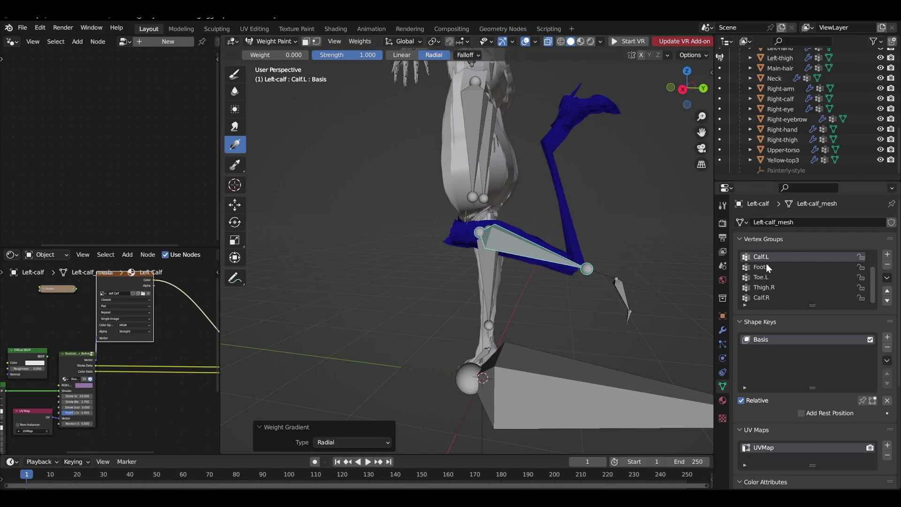
scroll(766, 263, down, 2)
key(ctrl+z)
Test the knee bend by rotating the calf bone, cancelling the rotation.
key(r)
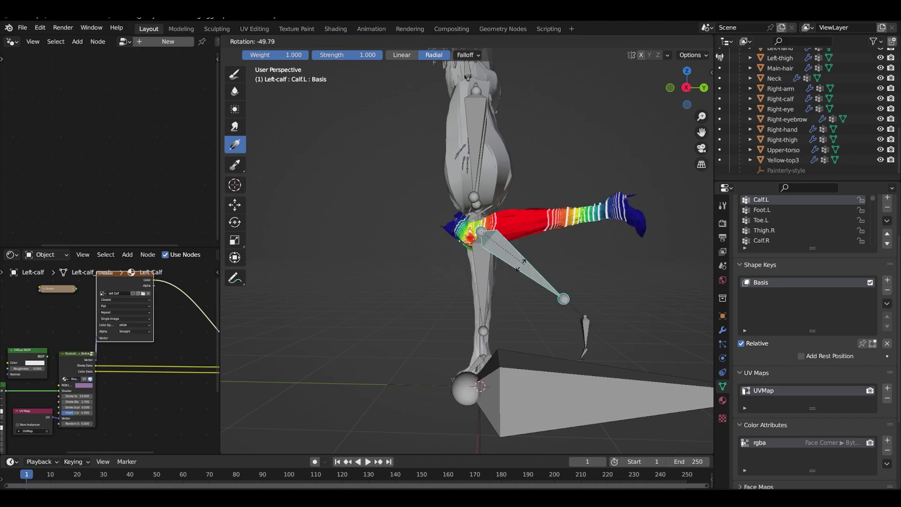
key(Escape)
key(r)
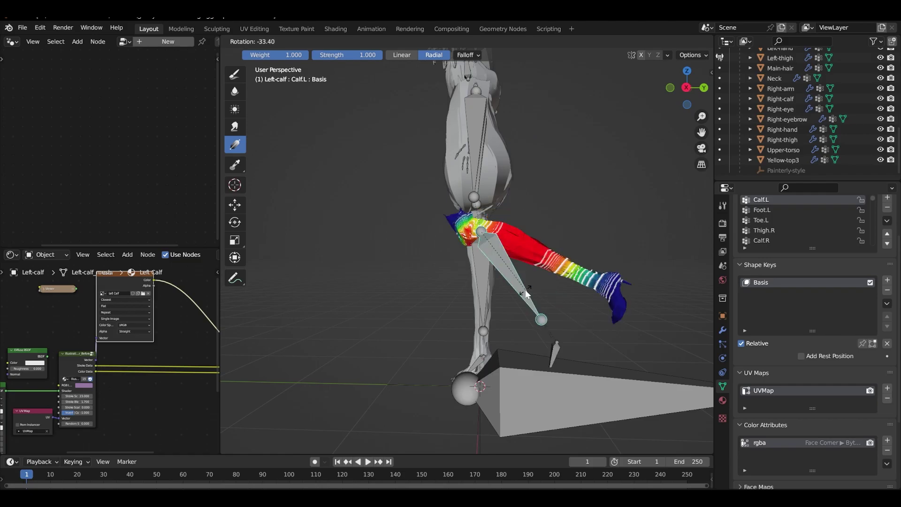
Cancel the calf rotation, undo, and draw a linear weight gradient across the leg.
key(Escape)
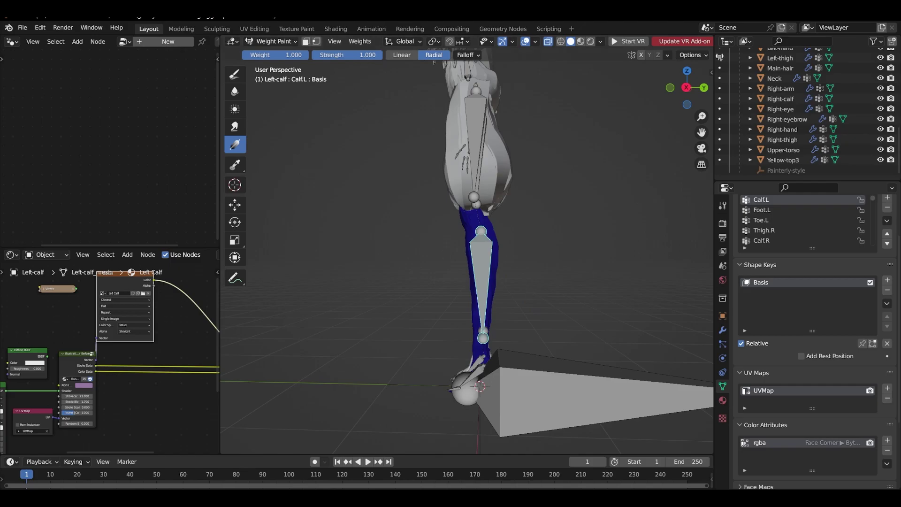
key(ctrl+z)
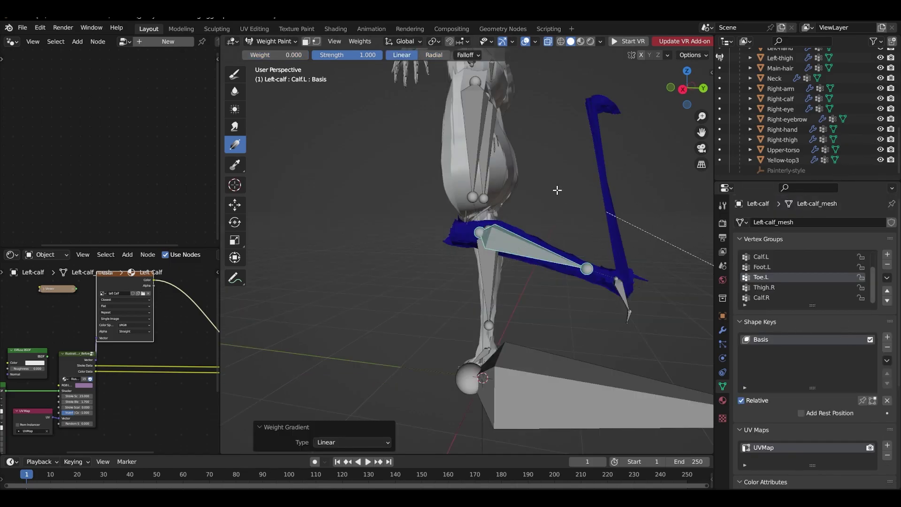
drag(610, 81, 575, 269)
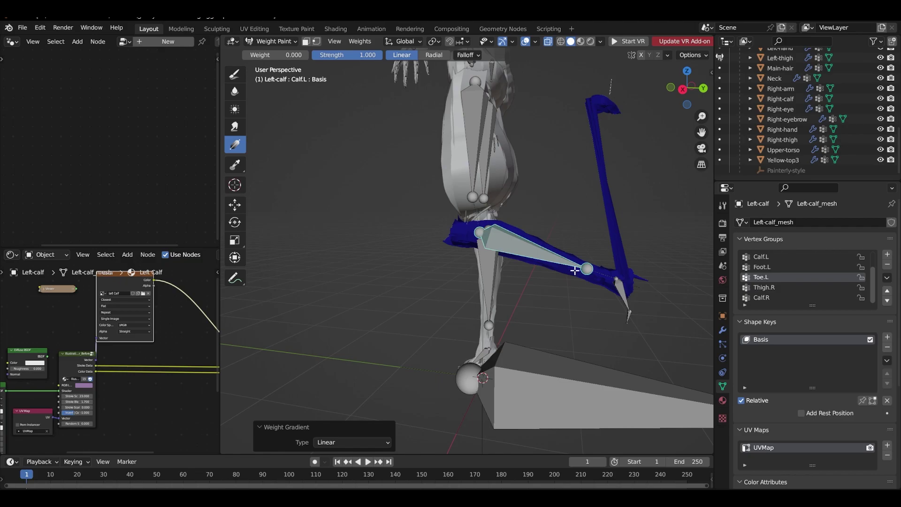
Check the Thigh.R, Calf.R and RL_BoneRoot weights, set the gradient to Radial, and select Thigh.L.
click(763, 287)
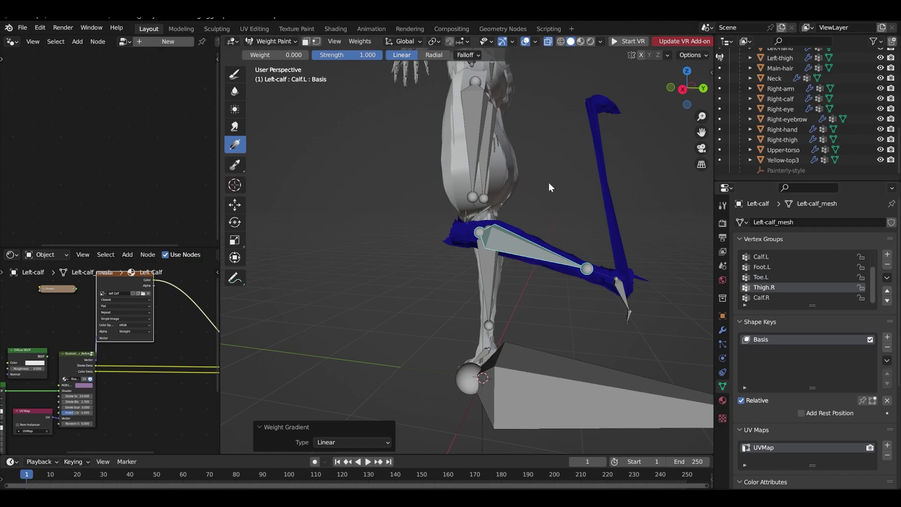
click(767, 298)
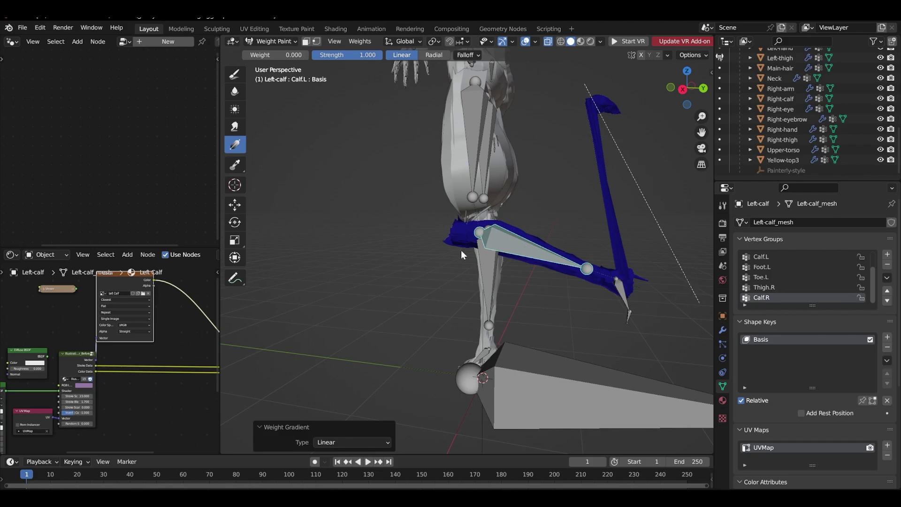
scroll(810, 271, up, 2)
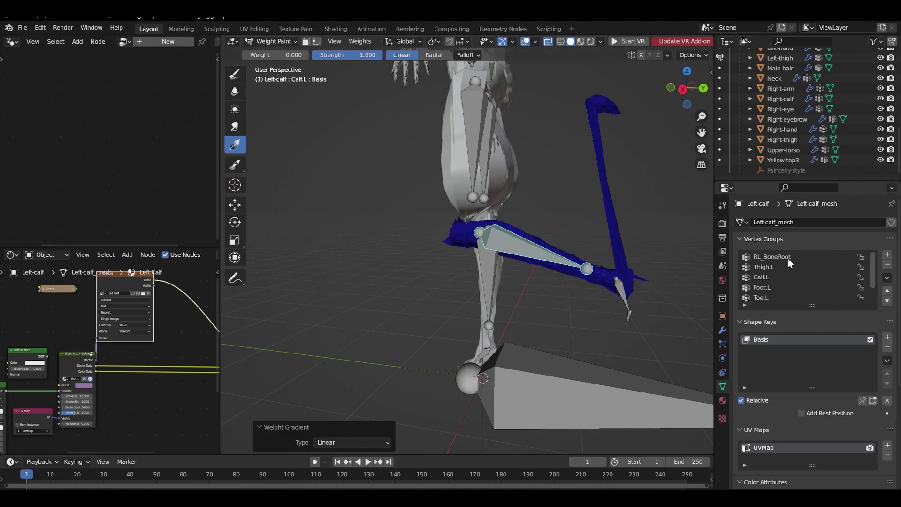
click(769, 267)
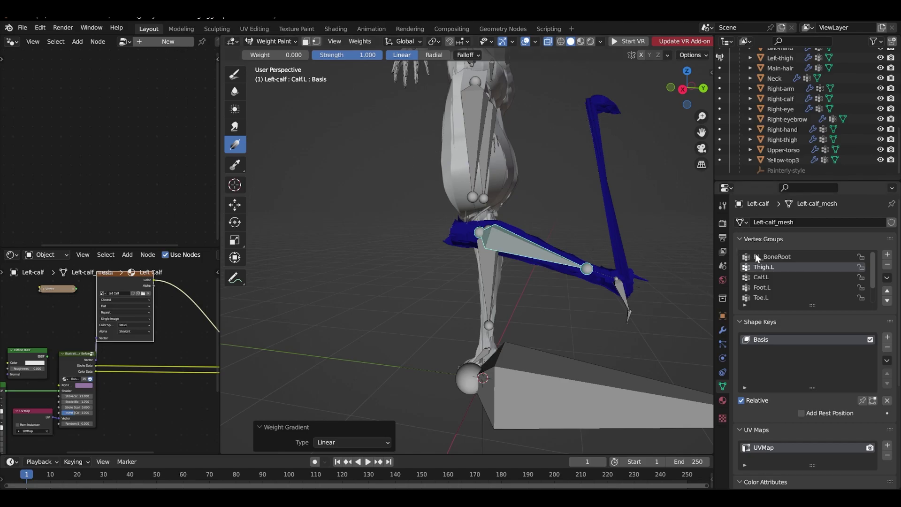
click(737, 257)
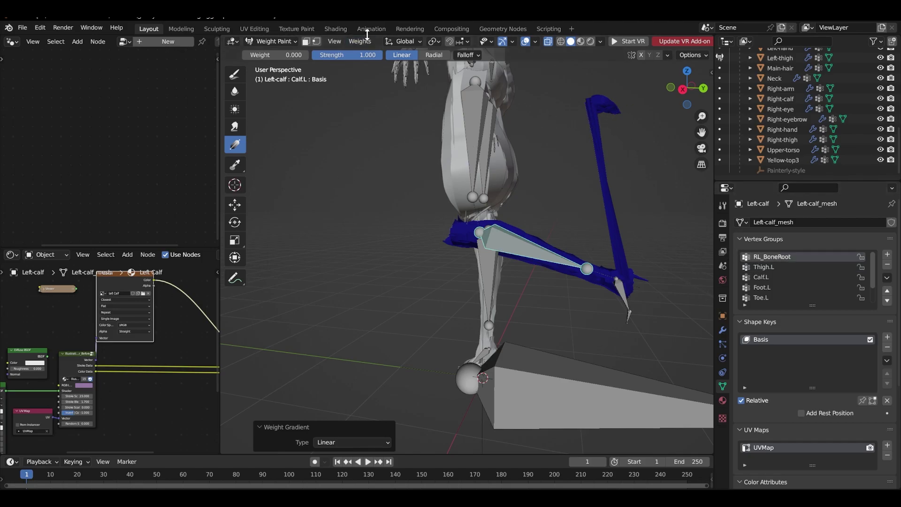
click(443, 58)
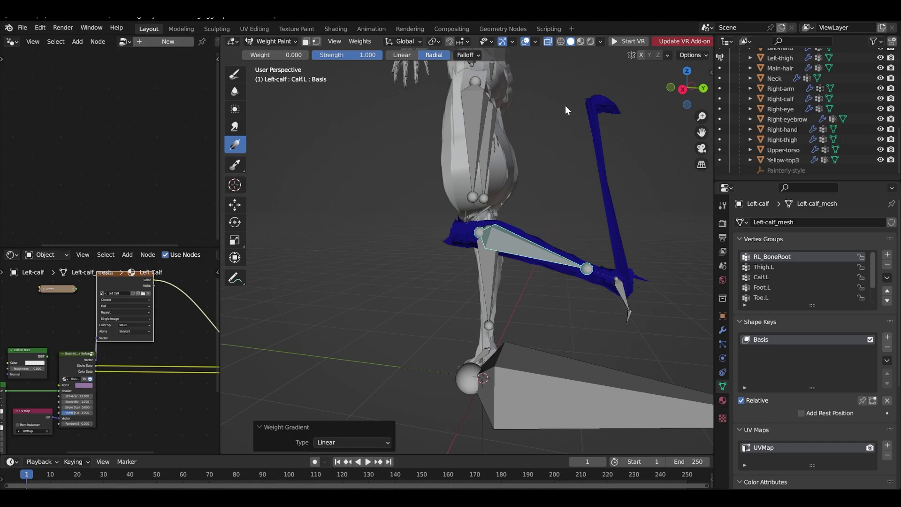
click(773, 288)
click(764, 268)
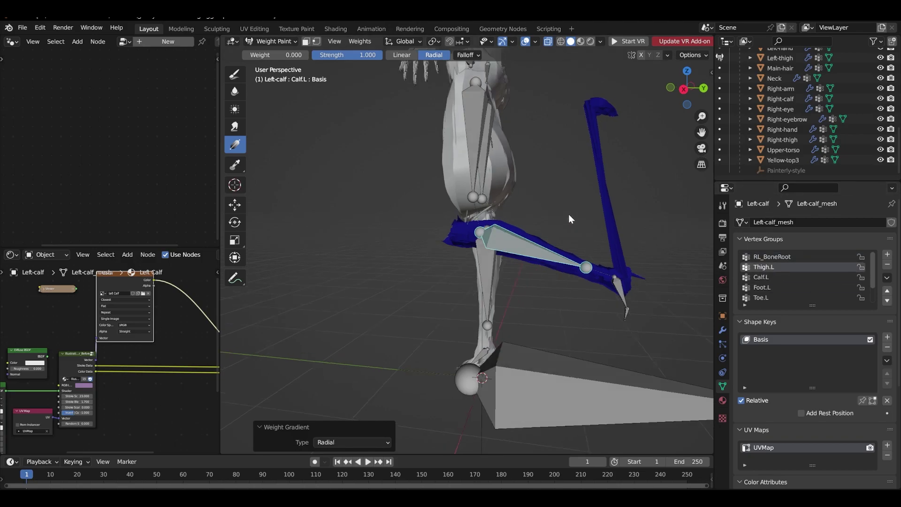
Inspect the foot and toe bone weights, then lay a radial Thigh.L gradient across the leg.
mouse_move(568, 214)
middle_down()
mouse_move(696, 190)
mouse_move(450, 259)
mouse_move(363, 240)
mouse_move(509, 167)
mouse_move(566, 230)
mouse_move(548, 215)
mouse_move(603, 117)
middle_up()
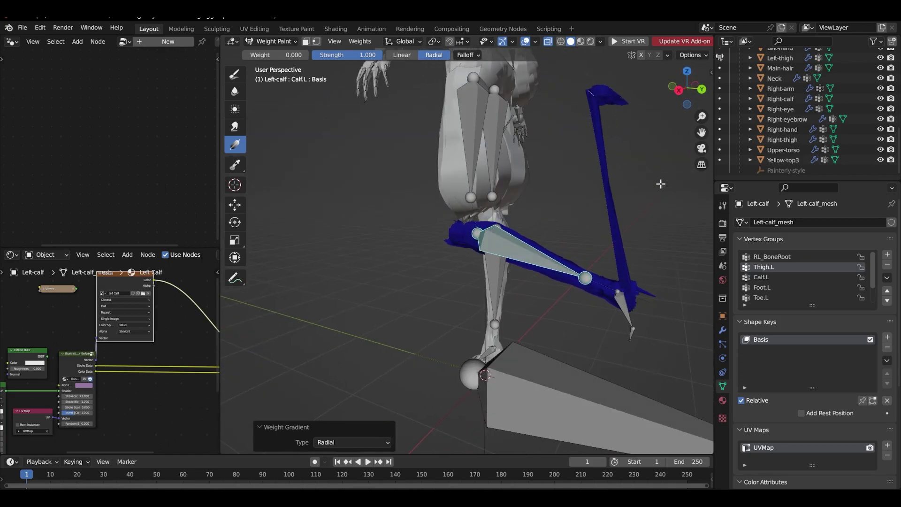
ctrl+click(623, 305)
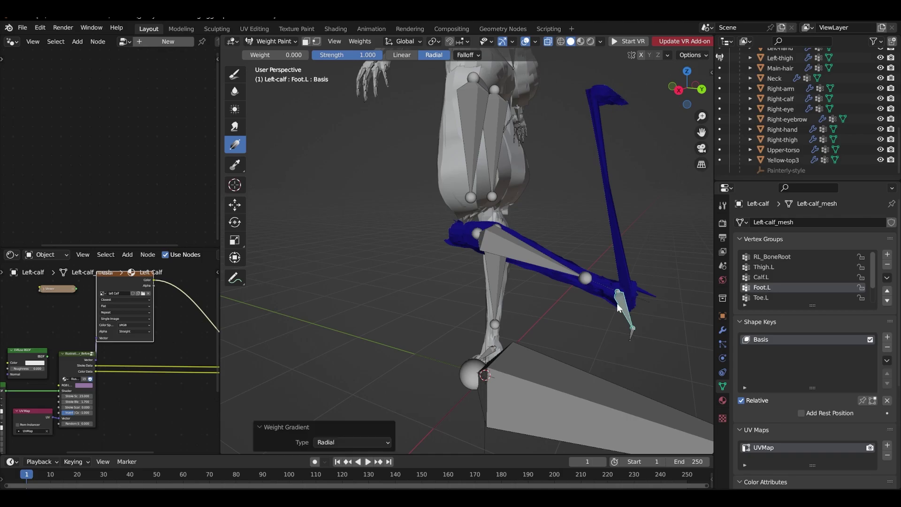
ctrl+click(632, 333)
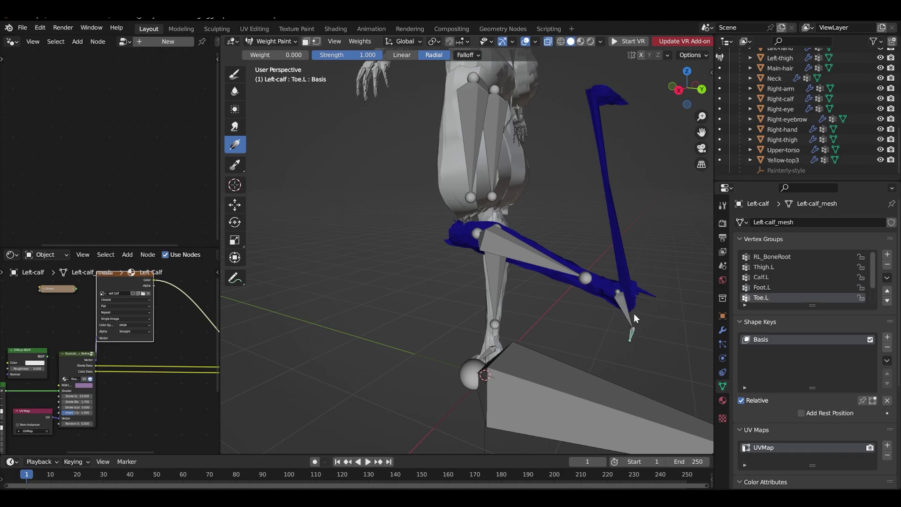
click(771, 265)
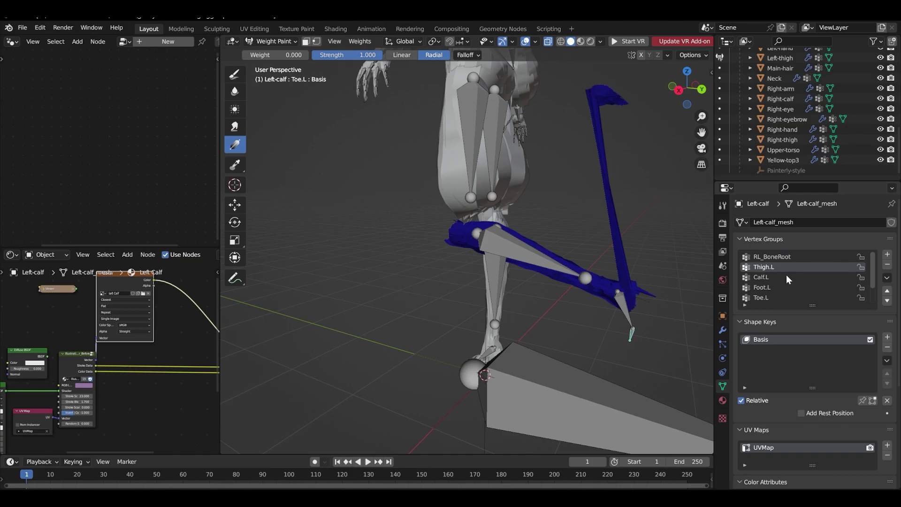
drag(597, 99, 647, 327)
Check Calf.L and foot weights, then lay a radial Toe.L gradient on the toe.
click(771, 276)
ctrl+click(622, 305)
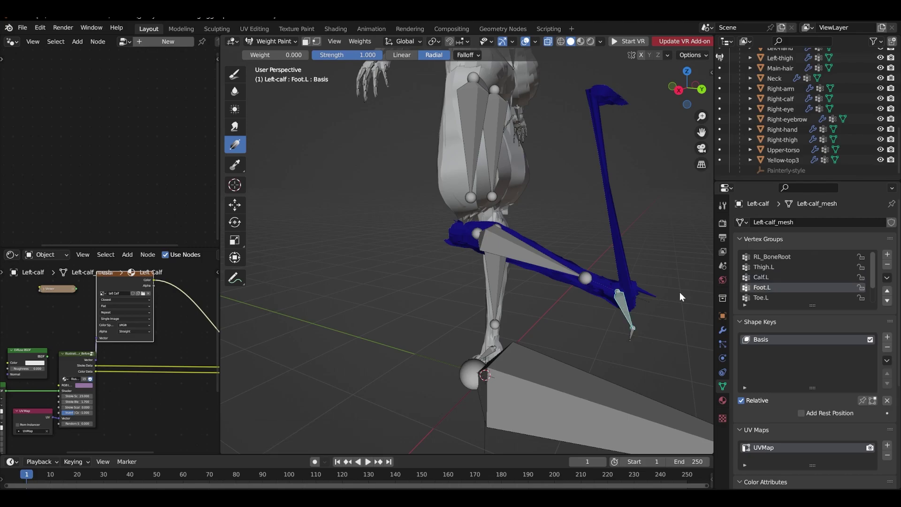
click(764, 297)
drag(595, 93, 620, 120)
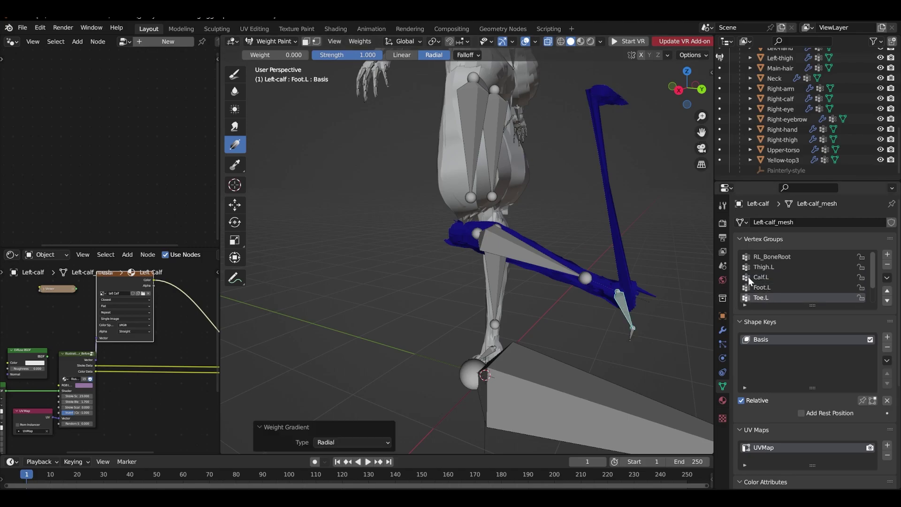
Cycle through the Foot.L, Calf.L and Thigh.L groups and view the calf bone's weights.
click(767, 290)
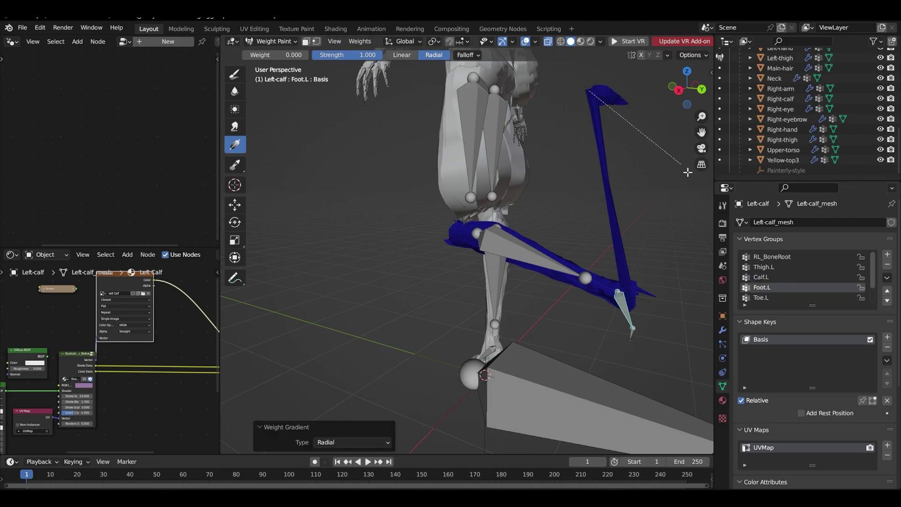
click(762, 276)
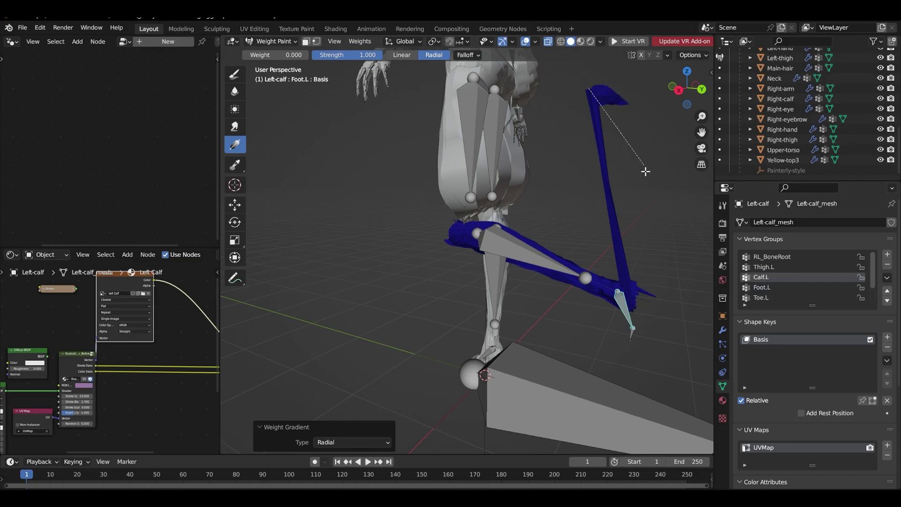
click(764, 268)
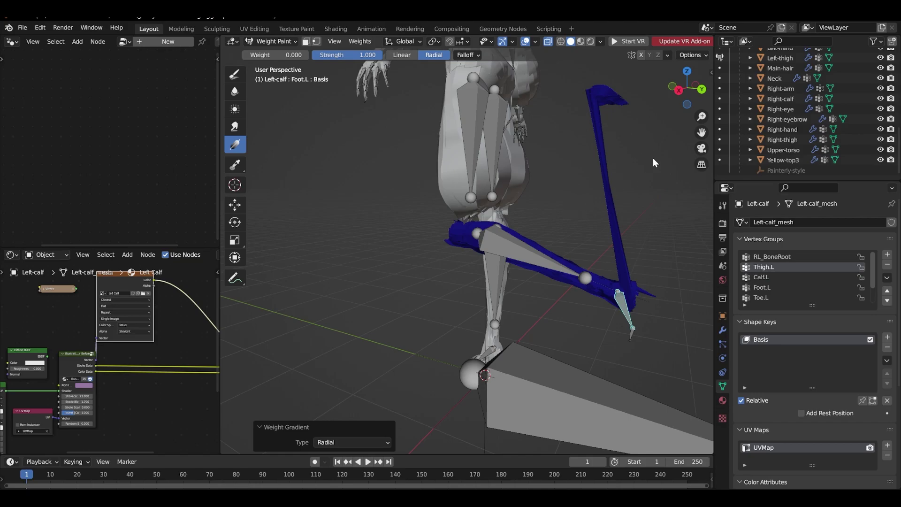
mouse_move(653, 162)
middle_down()
mouse_move(656, 189)
mouse_move(553, 268)
middle_up()
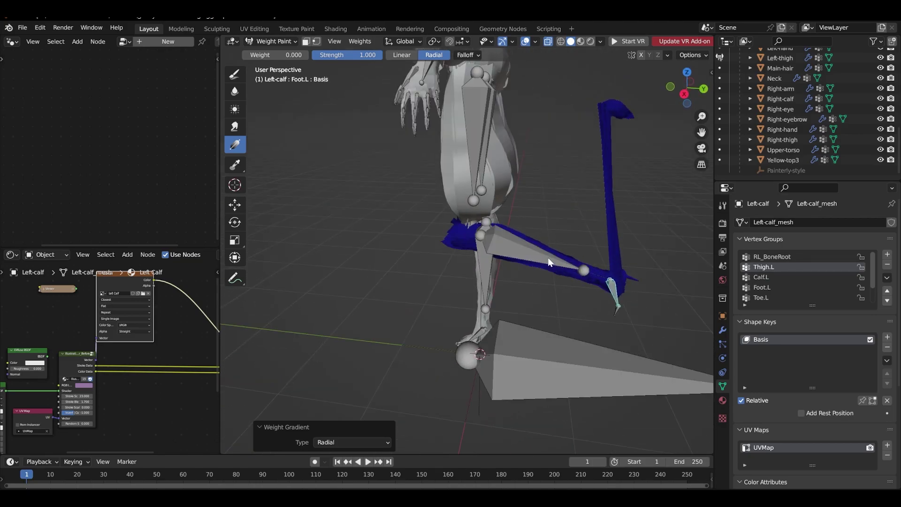
ctrl+click(550, 263)
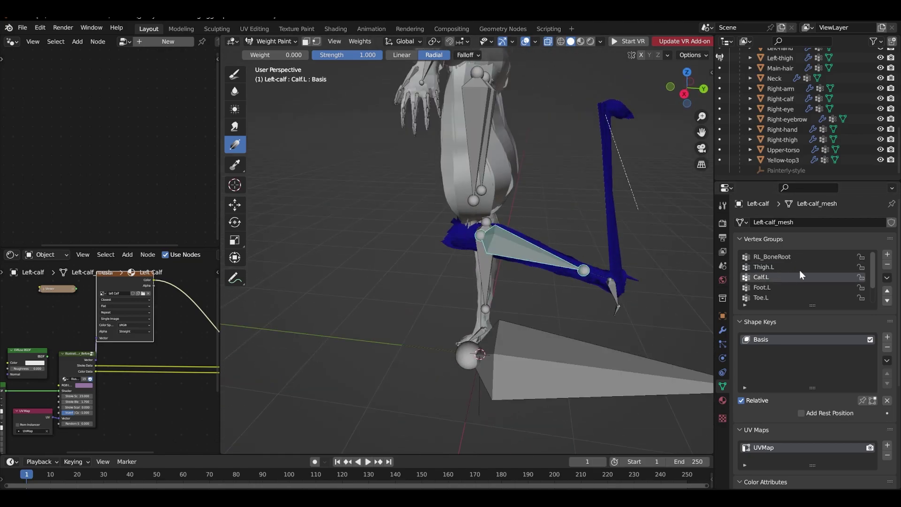
scroll(781, 285, down, 2)
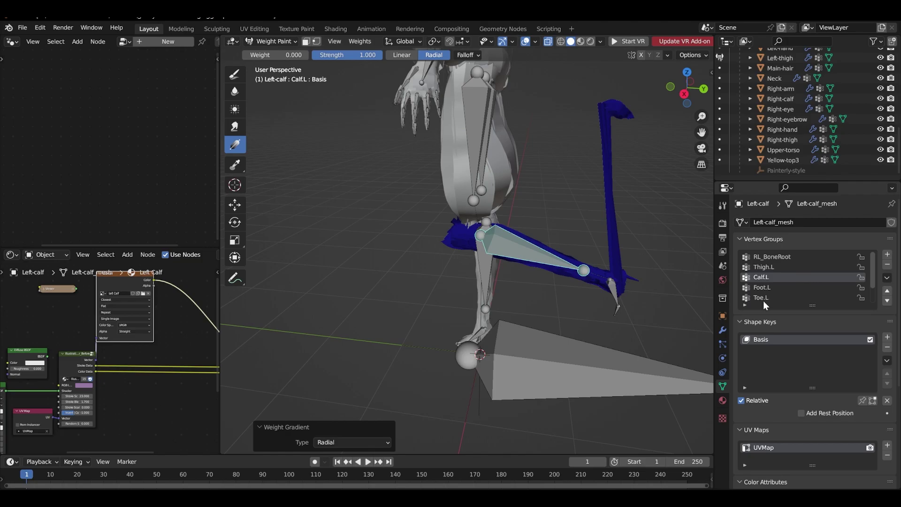
Delete the Toe.L vertex group and check the foot and toe bone weights from above.
click(887, 265)
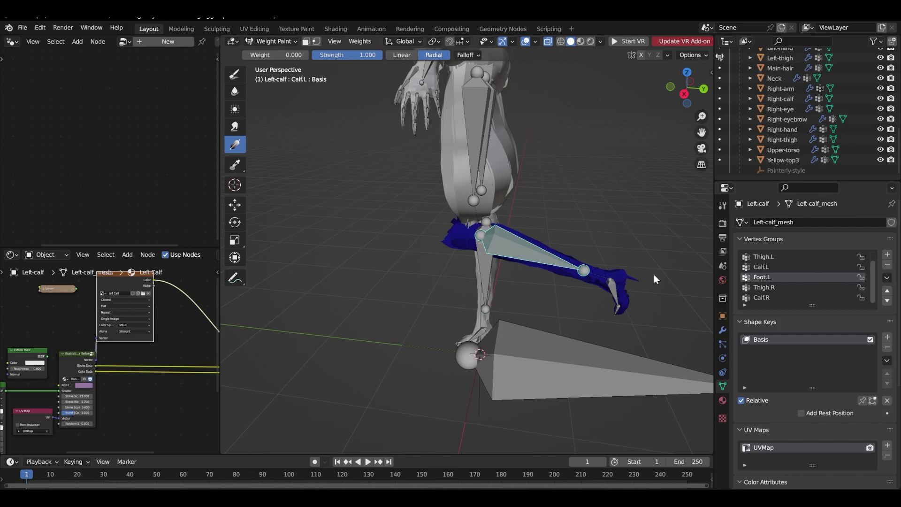
mouse_move(655, 274)
middle_down()
mouse_move(564, 236)
mouse_move(470, 222)
mouse_move(591, 189)
mouse_move(644, 141)
mouse_move(587, 107)
mouse_move(543, 177)
mouse_move(592, 208)
mouse_move(623, 191)
middle_up()
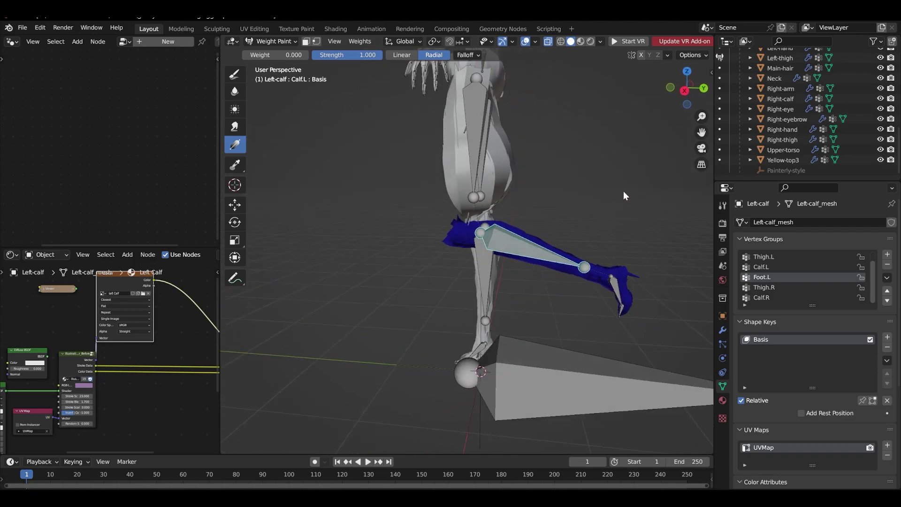
ctrl+click(617, 294)
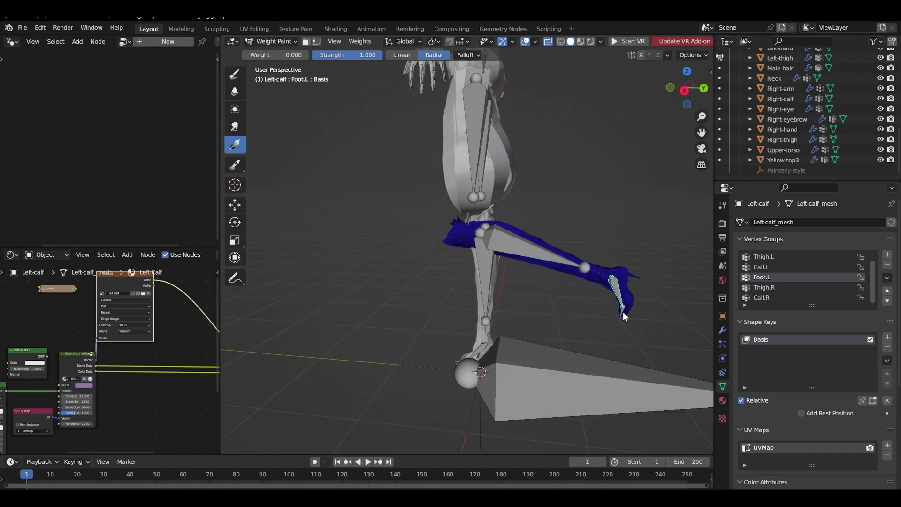
ctrl+click(621, 312)
Alternate between the foot, calf and toe bones to compare their weights.
ctrl+click(611, 280)
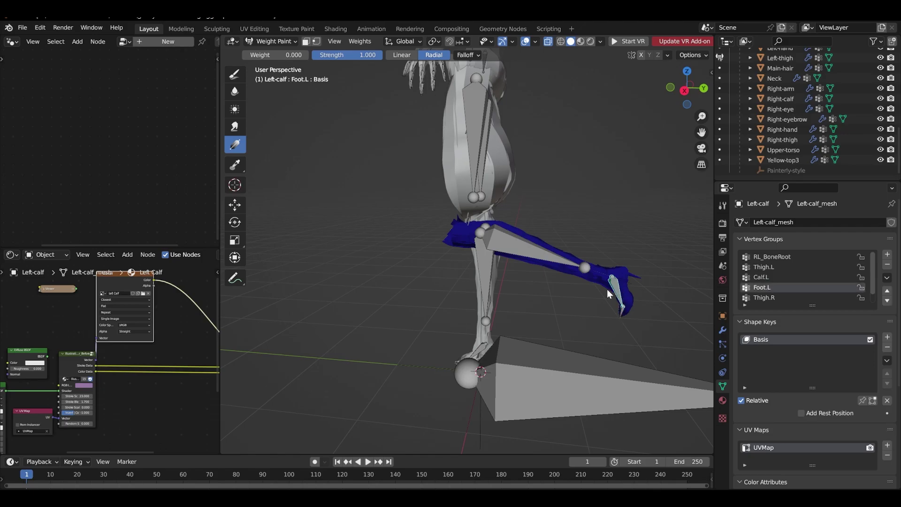
ctrl+click(545, 255)
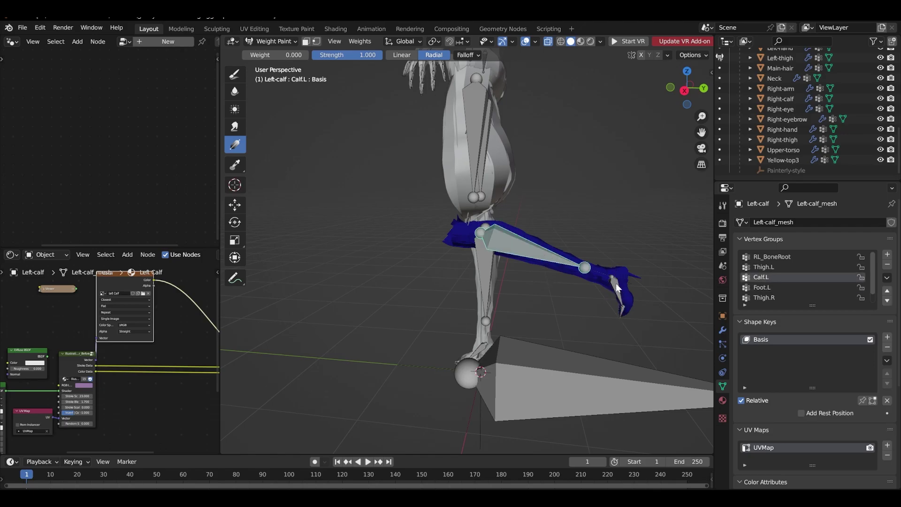
ctrl+click(617, 289)
ctrl+click(541, 254)
ctrl+click(617, 291)
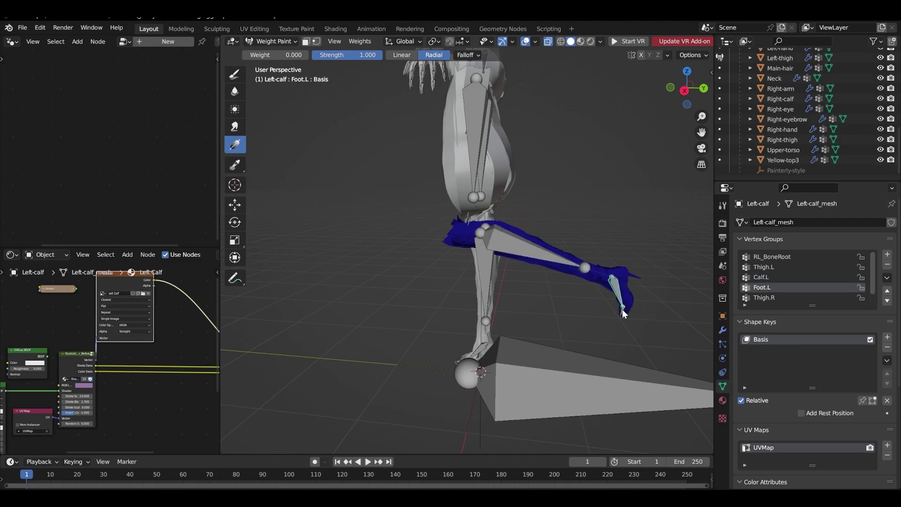
ctrl+click(623, 313)
ctrl+click(614, 281)
ctrl+click(550, 261)
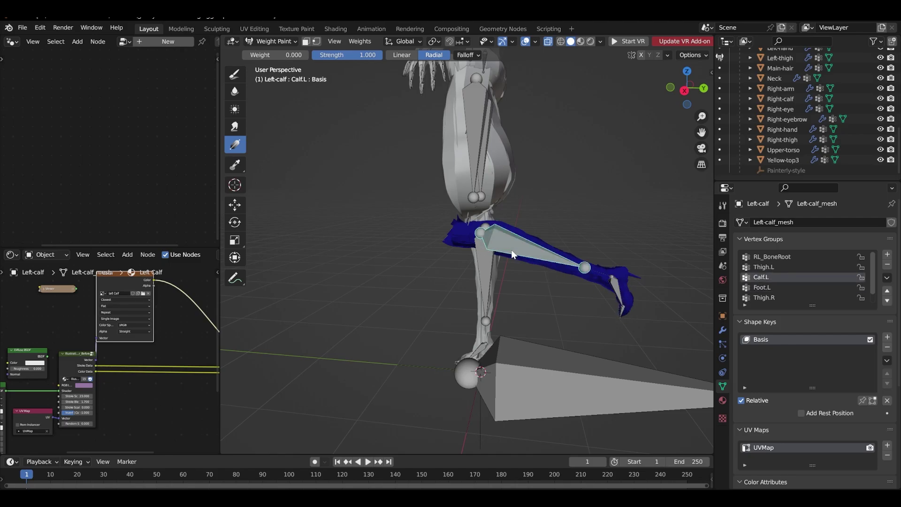
Orbit around the leg, comparing the thigh and calf bone weights.
mouse_move(512, 250)
middle_down()
mouse_move(640, 210)
mouse_move(500, 226)
mouse_move(508, 238)
middle_up()
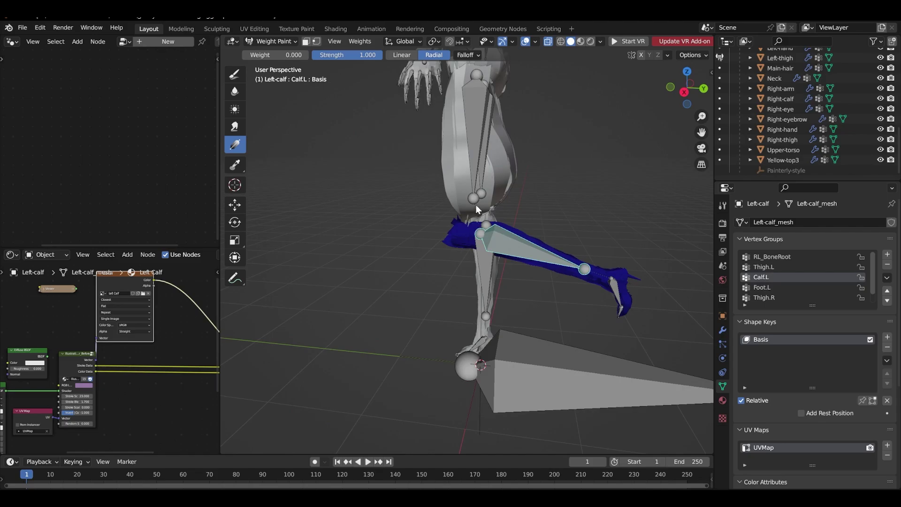
ctrl+click(472, 181)
mouse_move(490, 201)
middle_down()
mouse_move(536, 201)
mouse_move(512, 205)
mouse_move(510, 245)
middle_up()
ctrl+click(513, 251)
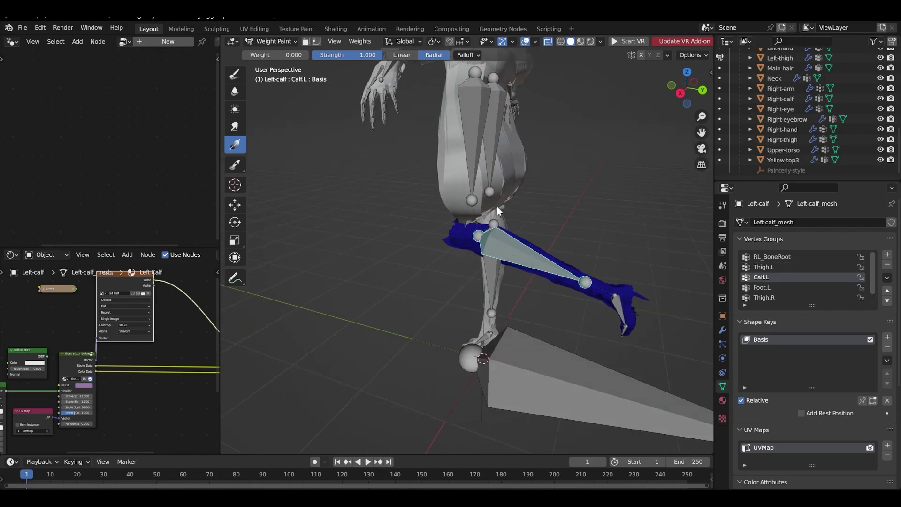
ctrl+click(475, 164)
Make Calf.L the active vertex group and view the calf weights from a new angle.
click(761, 277)
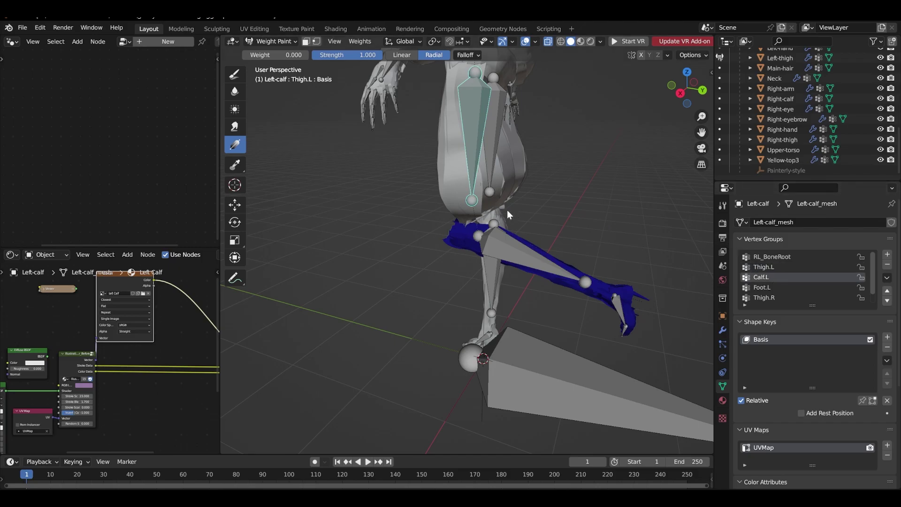
middle_drag(510, 216, 602, 204)
key(KP_4)
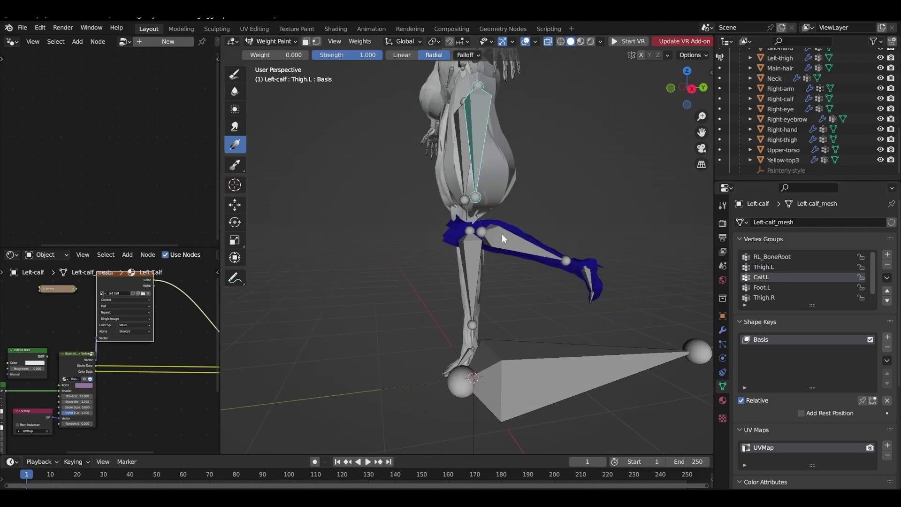
ctrl+click(502, 235)
mouse_move(502, 235)
middle_down()
mouse_move(615, 214)
mouse_move(430, 240)
mouse_move(573, 209)
mouse_move(535, 226)
middle_up()
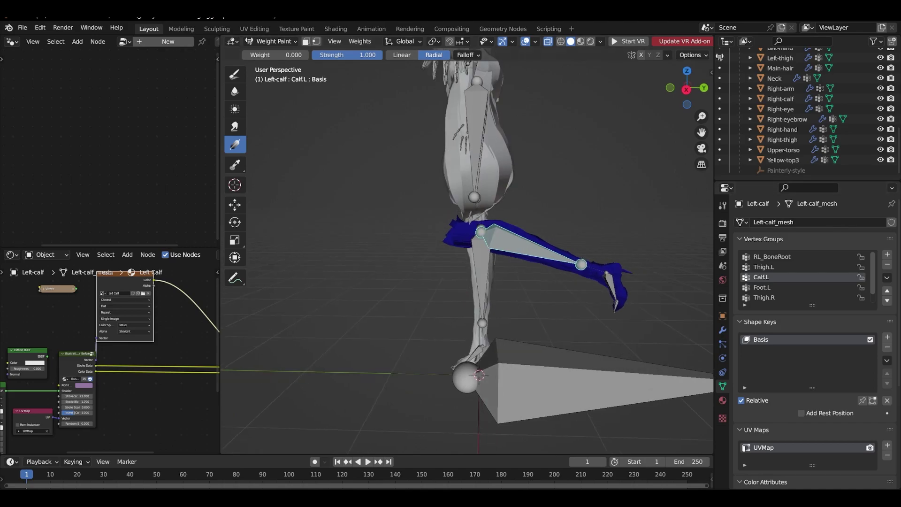